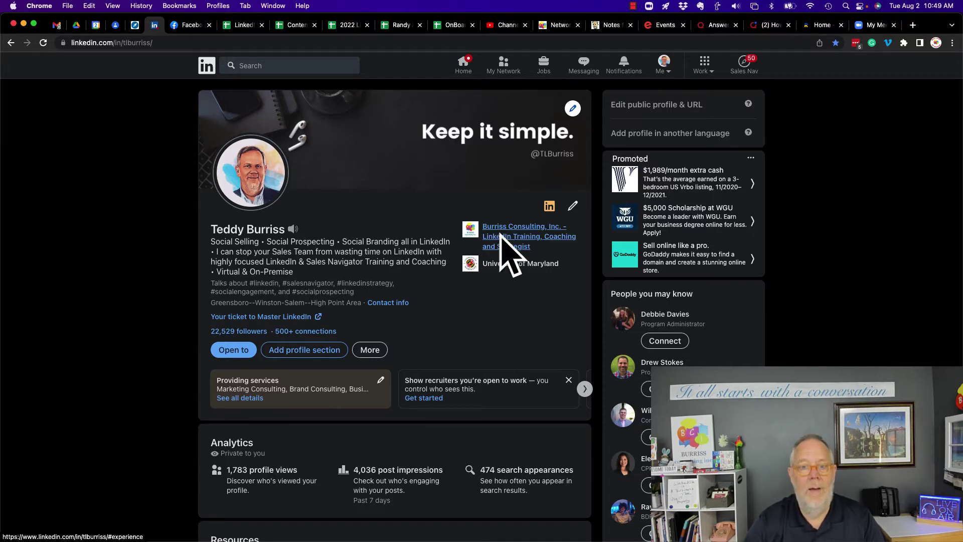
- Scroll up and down through the personal profile page
{"action": "scroll", "coordinate": [133, 339], "scroll_direction": "down", "scroll_amount": 20}
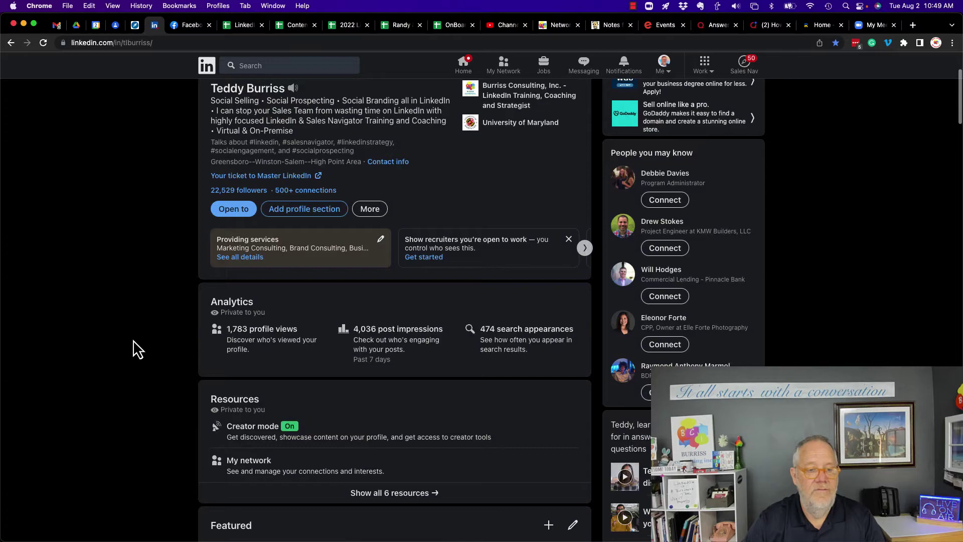
{"action": "scroll", "coordinate": [135, 336], "scroll_direction": "down", "scroll_amount": 1}
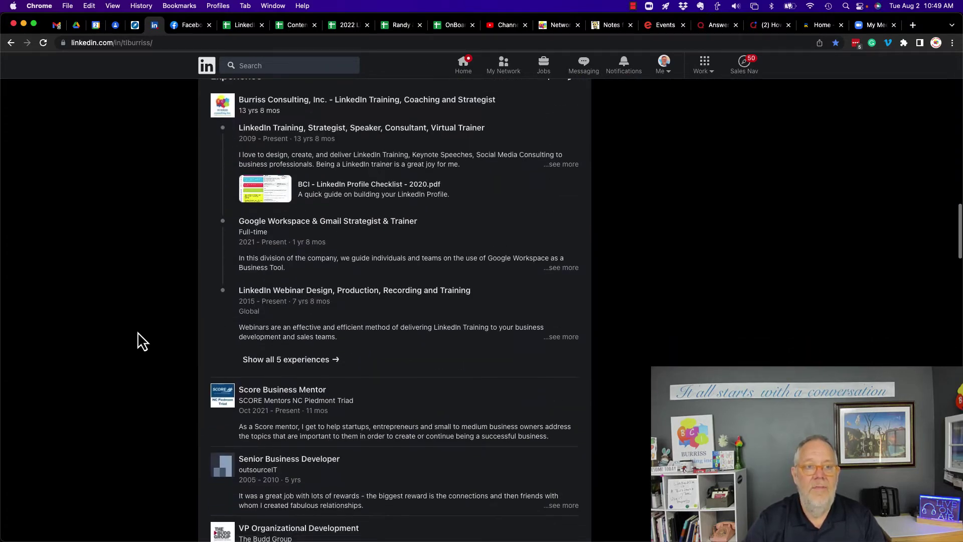
{"action": "scroll", "coordinate": [161, 301], "scroll_direction": "up", "scroll_amount": 1}
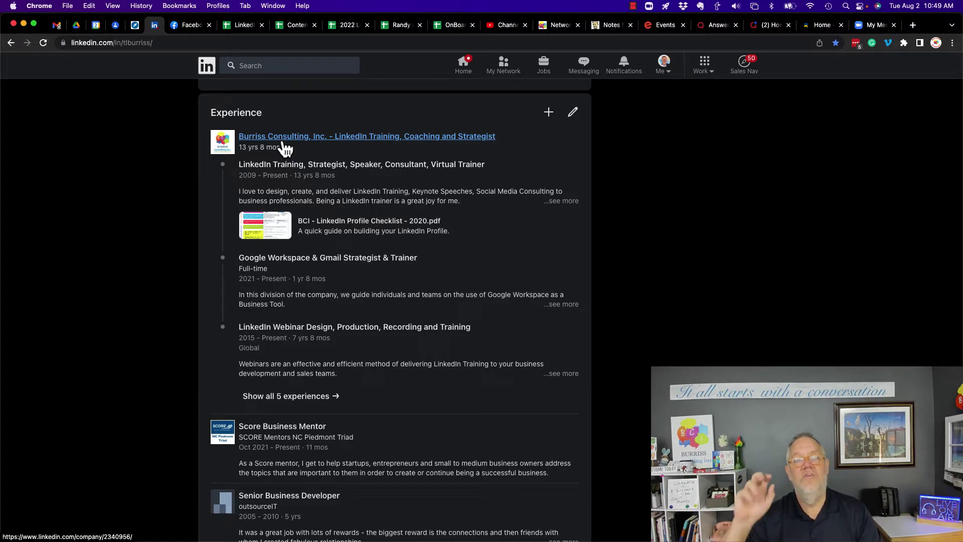
{"action": "scroll", "coordinate": [146, 321], "scroll_direction": "down", "scroll_amount": 4}
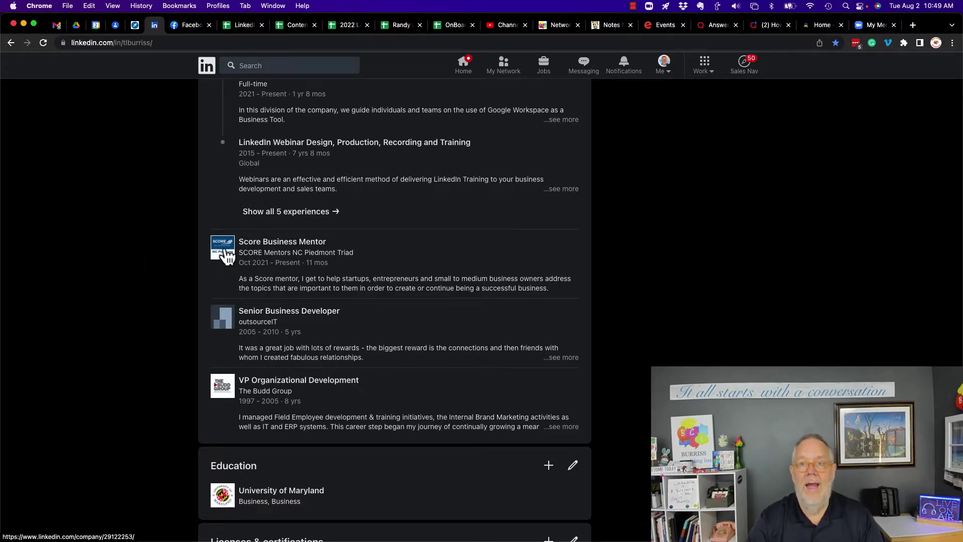
{"action": "scroll", "coordinate": [354, 373], "scroll_direction": "down", "scroll_amount": 3}
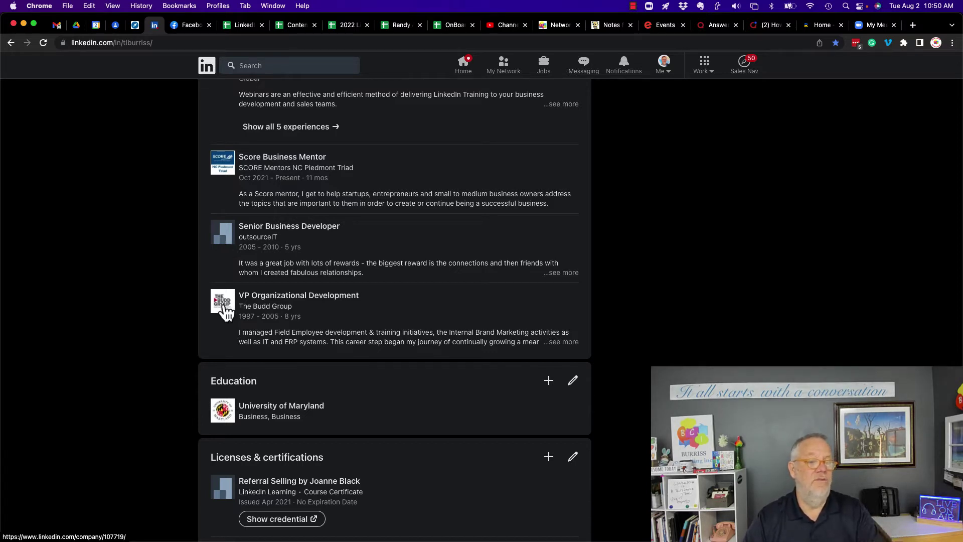
{"action": "scroll", "coordinate": [225, 311], "scroll_direction": "up", "scroll_amount": 15}
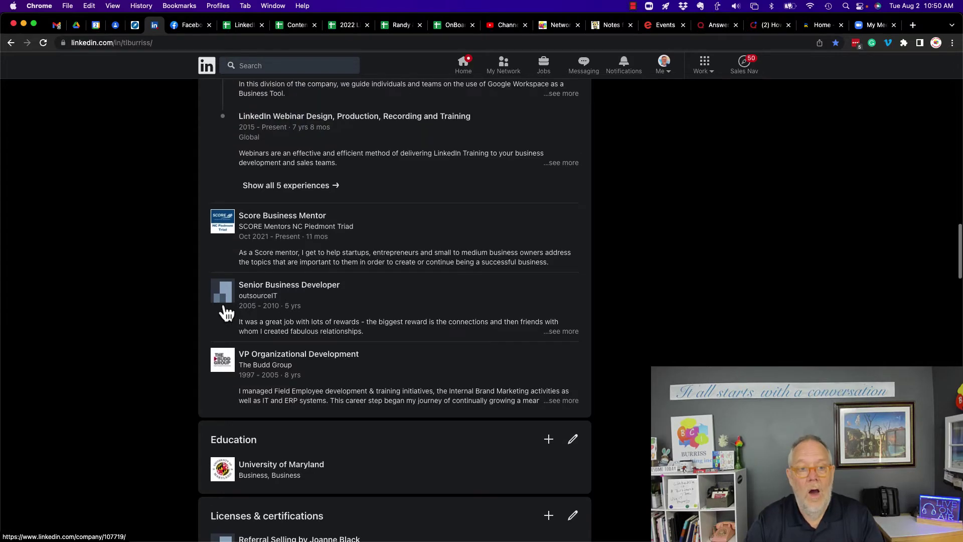
{"action": "scroll", "coordinate": [225, 311], "scroll_direction": "up", "scroll_amount": 10}
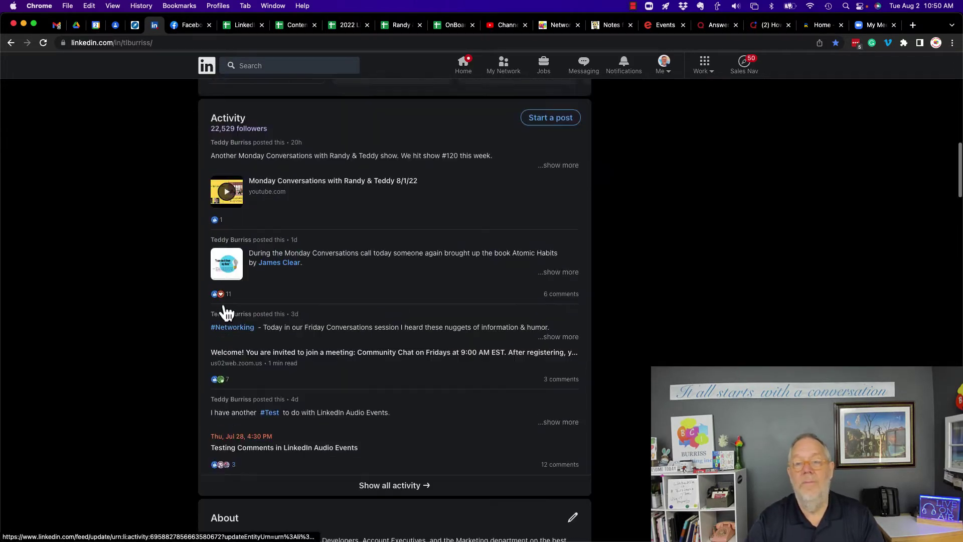
{"action": "scroll", "coordinate": [516, 143], "scroll_direction": "up", "scroll_amount": 2}
{"action": "scroll", "coordinate": [516, 142], "scroll_direction": "up", "scroll_amount": 2}
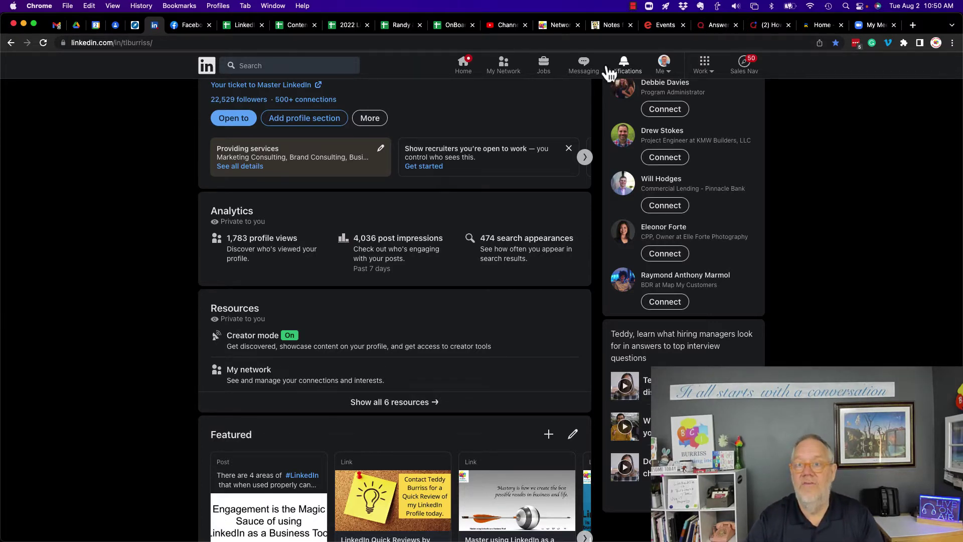
- Go to the home feed and show the Me menu listing the 12 managed company and showcase pages
{"action": "left_click", "coordinate": [208, 70]}
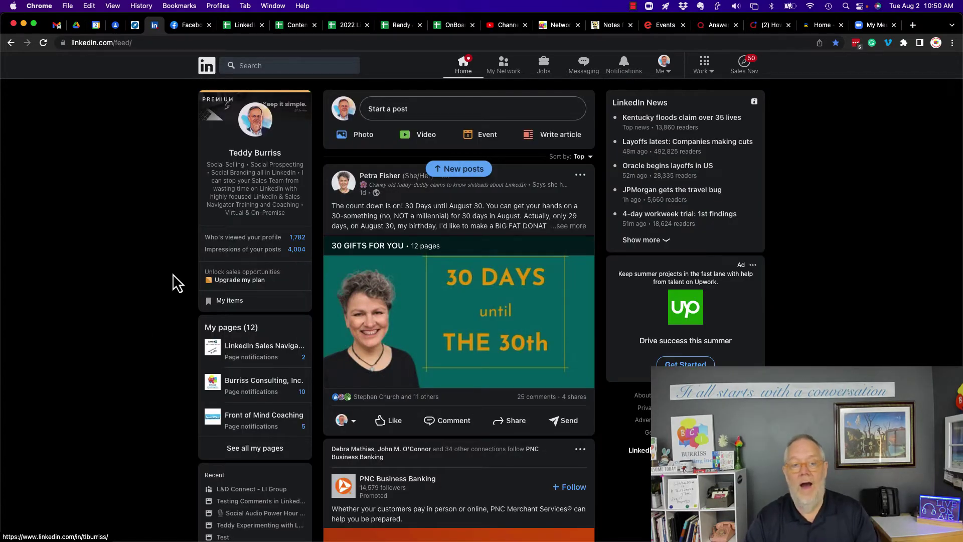
{"action": "scroll", "coordinate": [131, 329], "scroll_direction": "down", "scroll_amount": 3}
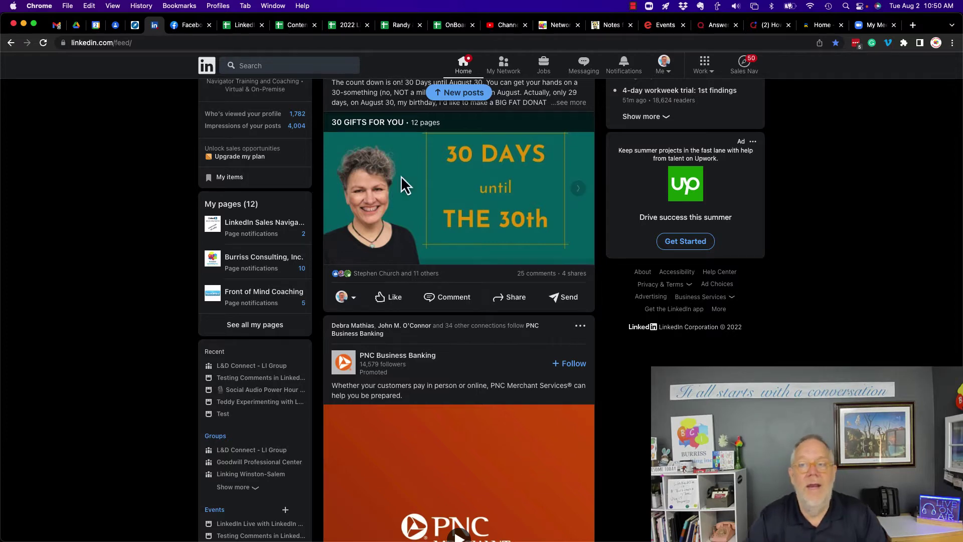
{"action": "left_click", "coordinate": [664, 70]}
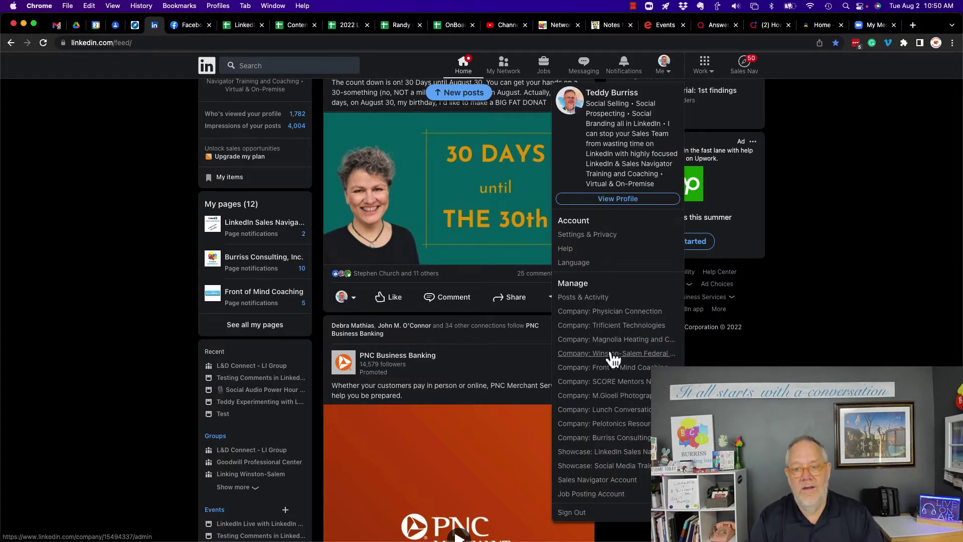
{"action": "scroll", "coordinate": [613, 358], "scroll_direction": "down", "scroll_amount": 1}
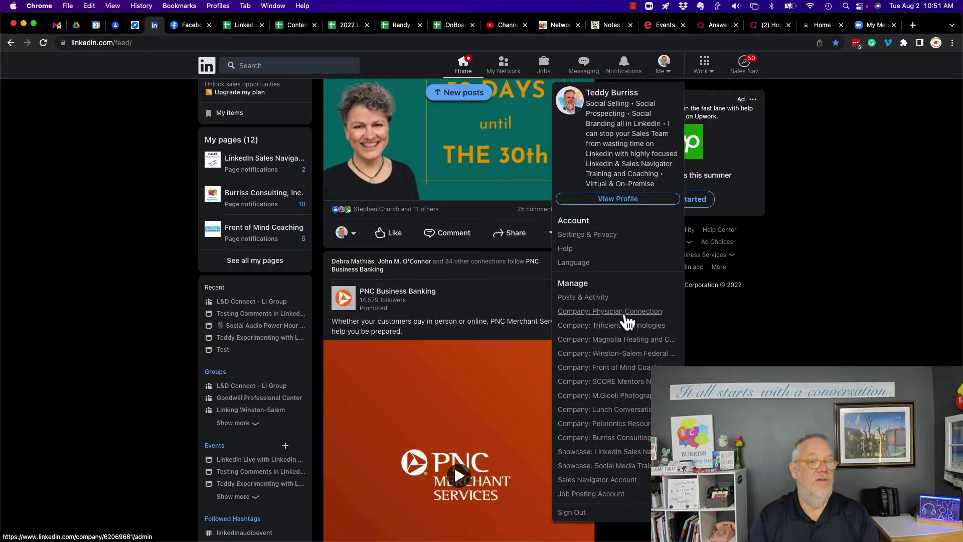
- Open your profile from the feed and scroll to Experience (Score Business Mentor, Senior Business Developer)
{"action": "scroll", "coordinate": [142, 261], "scroll_direction": "up", "scroll_amount": 5}
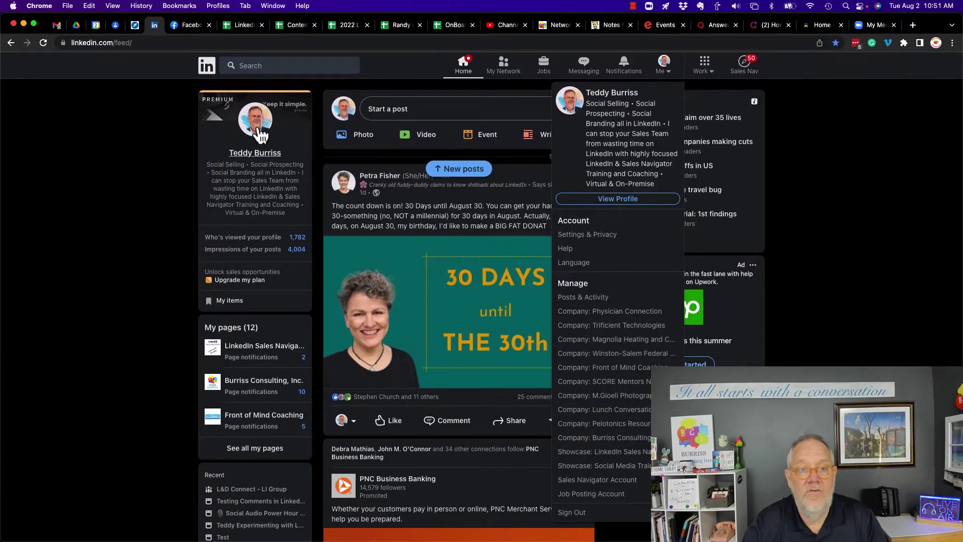
{"action": "left_click", "coordinate": [260, 135]}
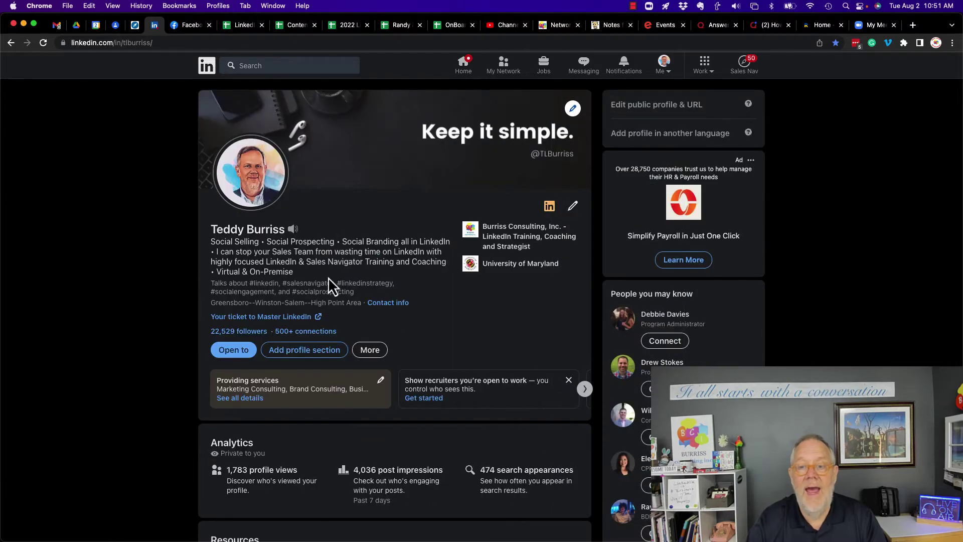
{"action": "scroll", "coordinate": [172, 346], "scroll_direction": "down", "scroll_amount": 15}
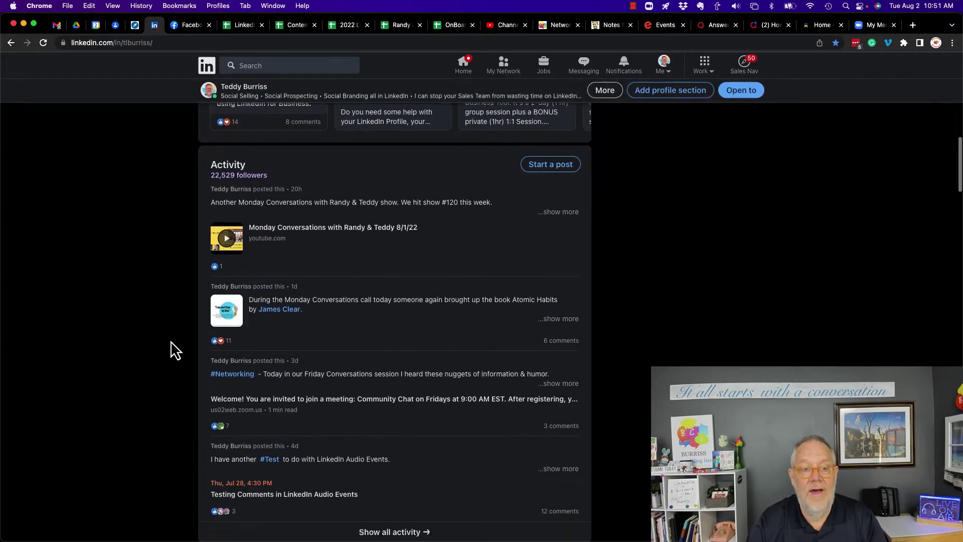
{"action": "scroll", "coordinate": [171, 341], "scroll_direction": "down", "scroll_amount": 10}
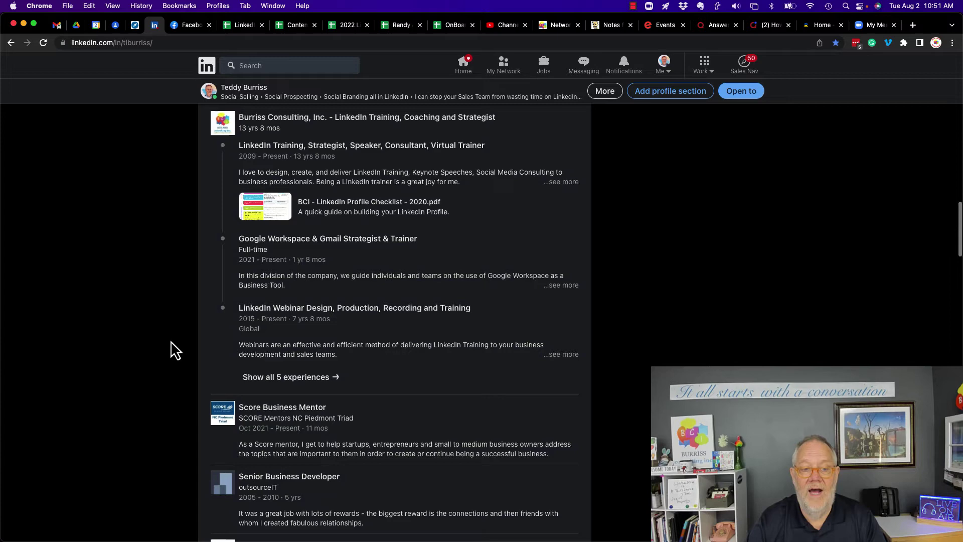
{"action": "scroll", "coordinate": [171, 343], "scroll_direction": "down", "scroll_amount": 2}
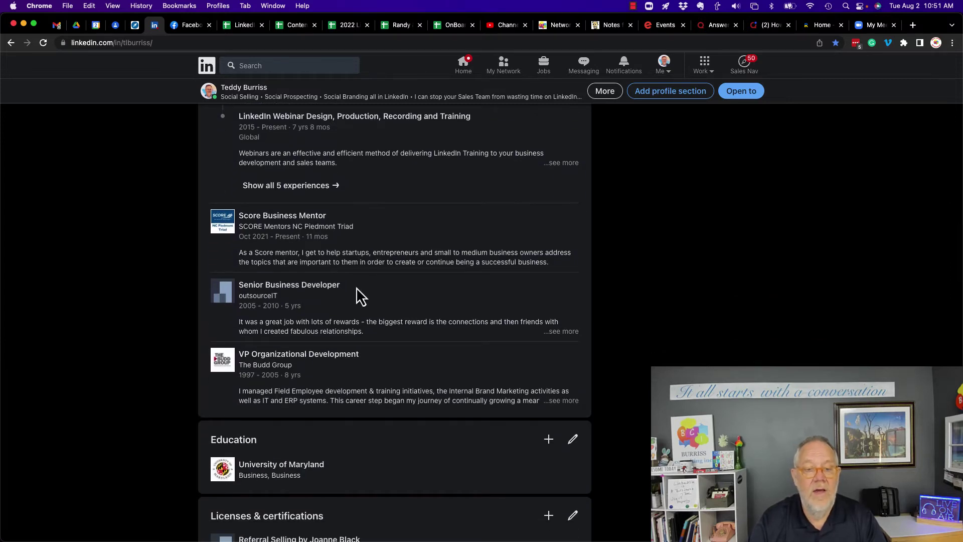
{"action": "scroll", "coordinate": [405, 371], "scroll_direction": "up", "scroll_amount": 4}
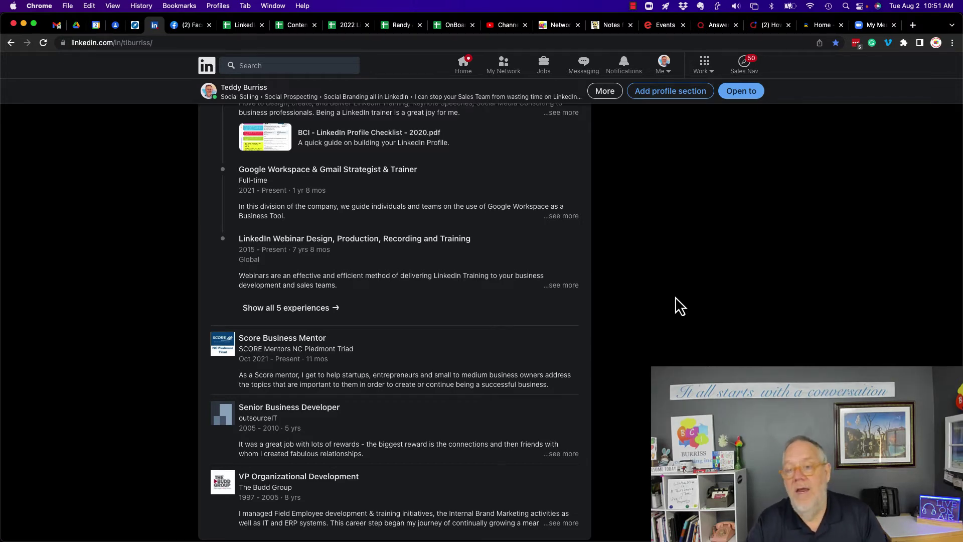
- Choose Create a Company Page from the Work panel to reach the Create a LinkedIn Page screen
{"action": "left_click", "coordinate": [705, 71]}
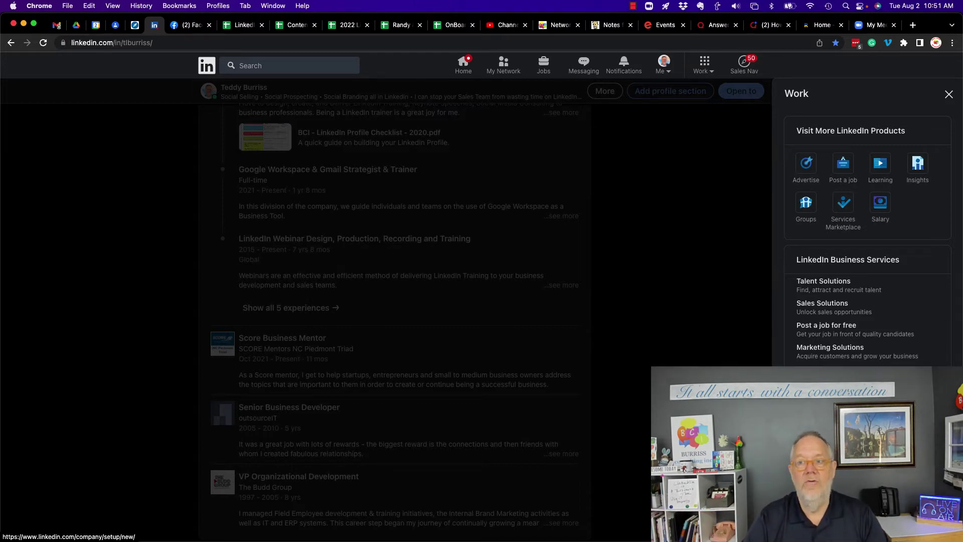
{"action": "left_click", "coordinate": [666, 70]}
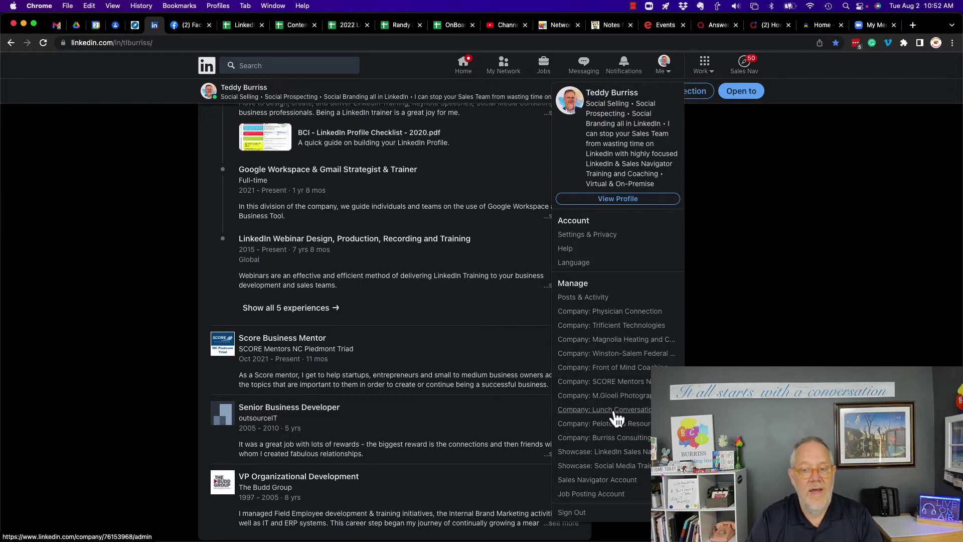
{"action": "left_click", "coordinate": [704, 67]}
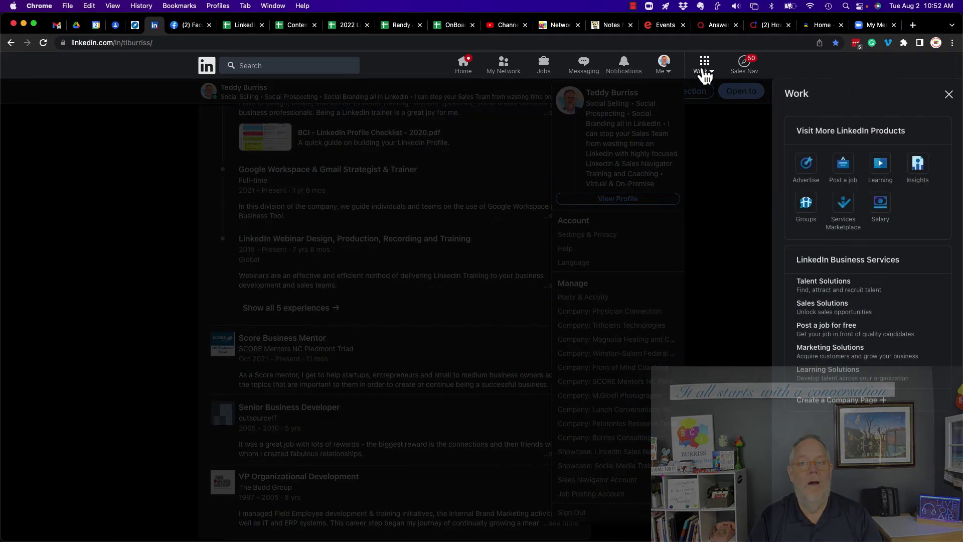
{"action": "left_click", "coordinate": [817, 401]}
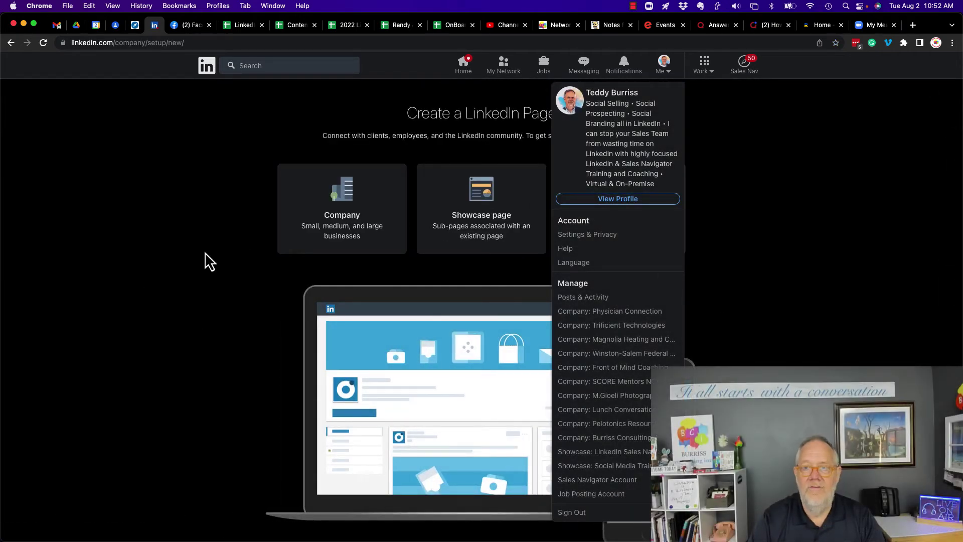
- Close the Me menu and highlight 'a LinkedIn Page' in the page heading
{"action": "left_click", "coordinate": [667, 72]}
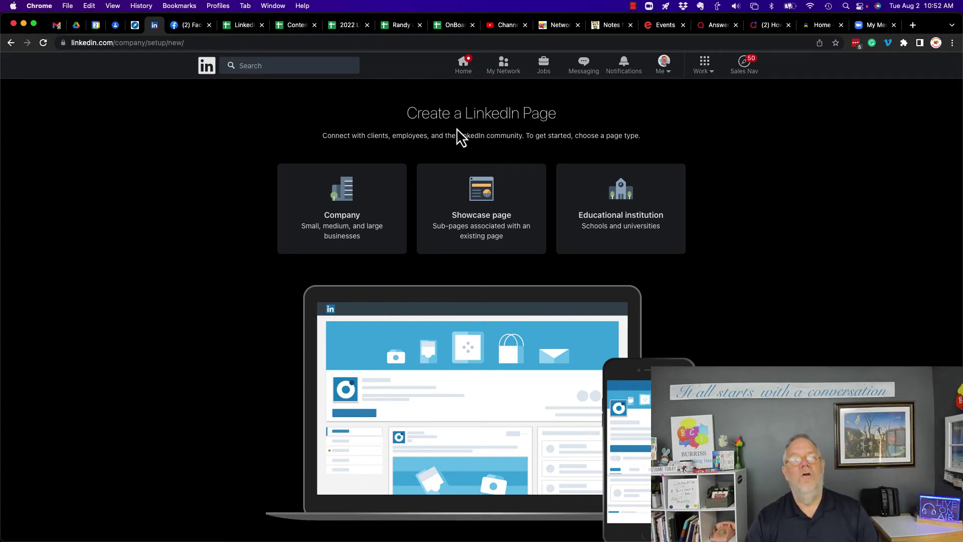
{"action": "left_click_drag", "start_coordinate": [446, 114], "coordinate": [562, 118]}
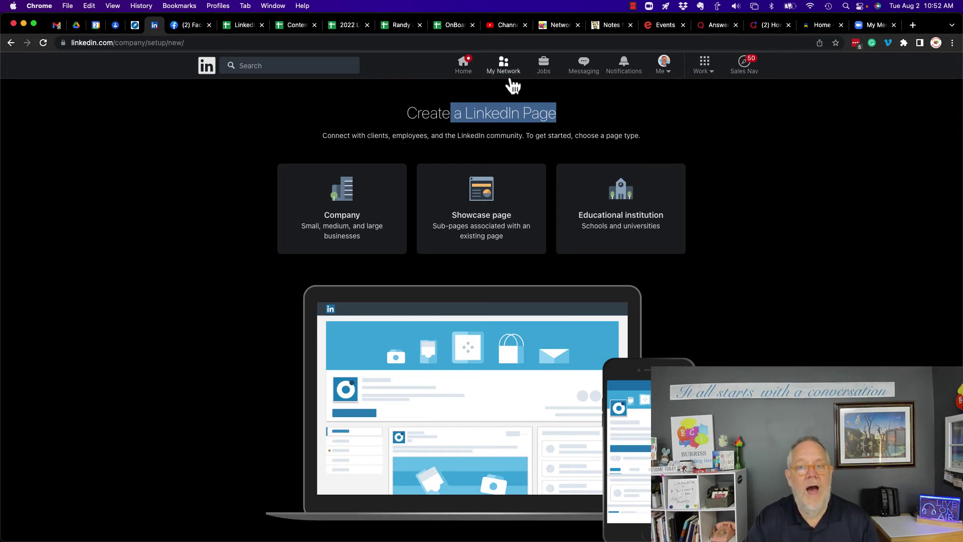
- Return via the home feed to your profile's Experience section showing the Burriss Consulting, Inc. roles
{"action": "left_click", "coordinate": [206, 78]}
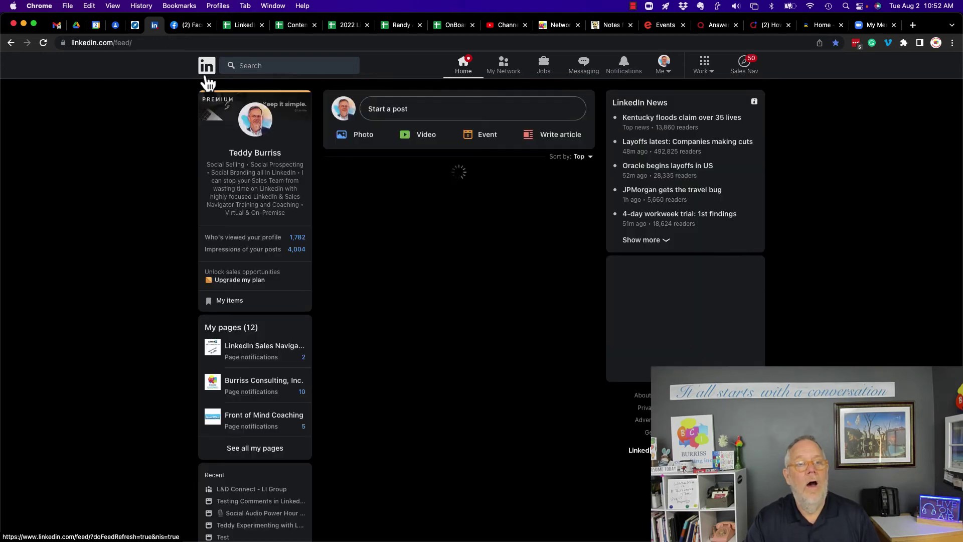
{"action": "left_click", "coordinate": [254, 138]}
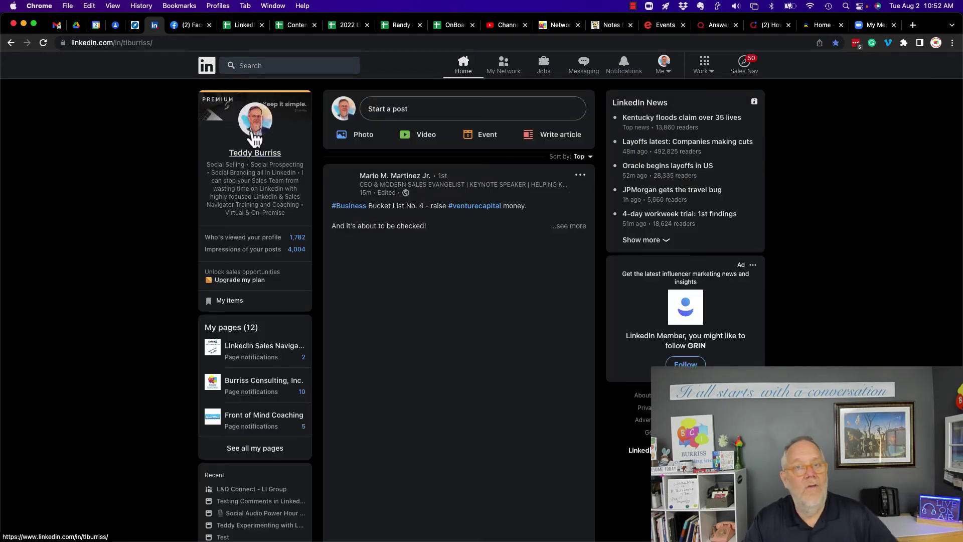
{"action": "scroll", "coordinate": [402, 316], "scroll_direction": "down", "scroll_amount": 20}
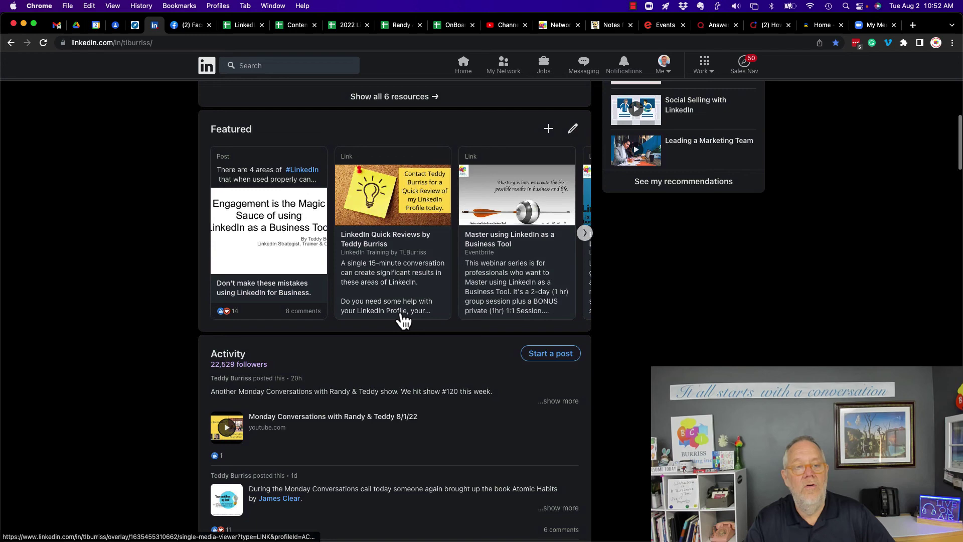
{"action": "scroll", "coordinate": [404, 319], "scroll_direction": "down", "scroll_amount": 6}
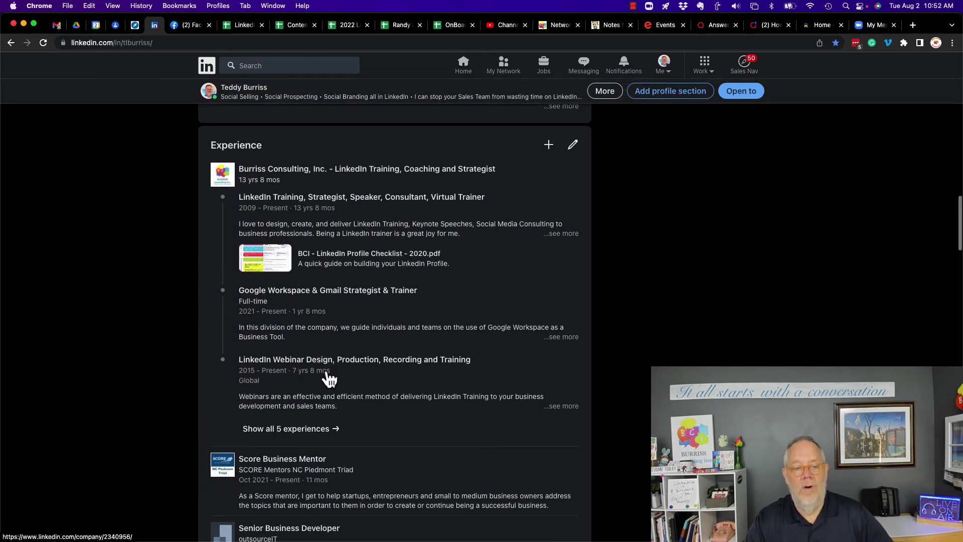
{"action": "scroll", "coordinate": [326, 370], "scroll_direction": "up", "scroll_amount": 15}
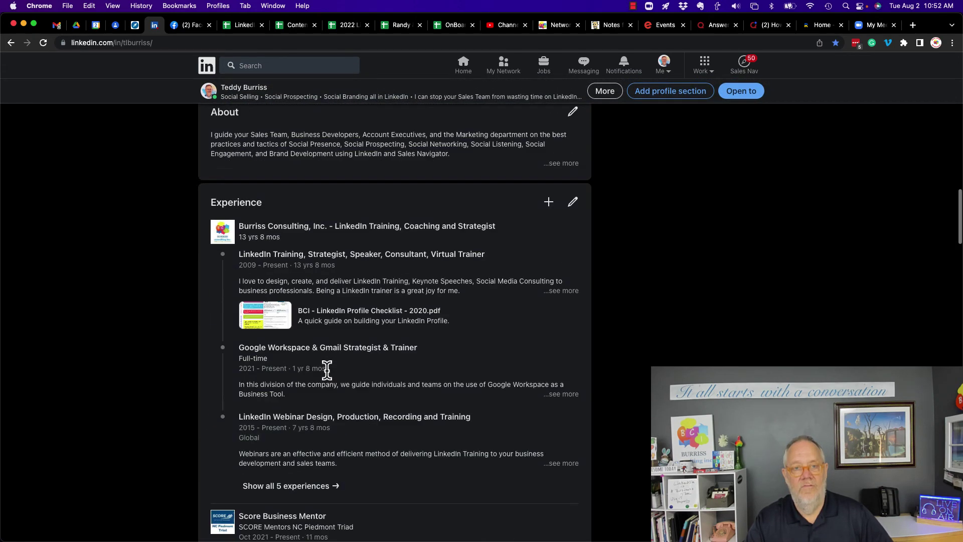